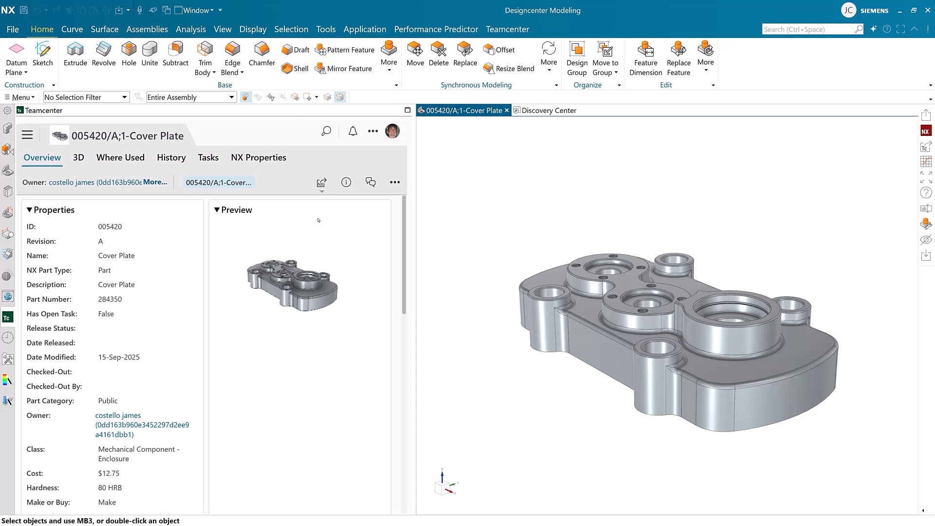
# - Check out revision A of the Cover Plate in Teamcenter and inspect its check-out details
pyautogui.click(393, 189)
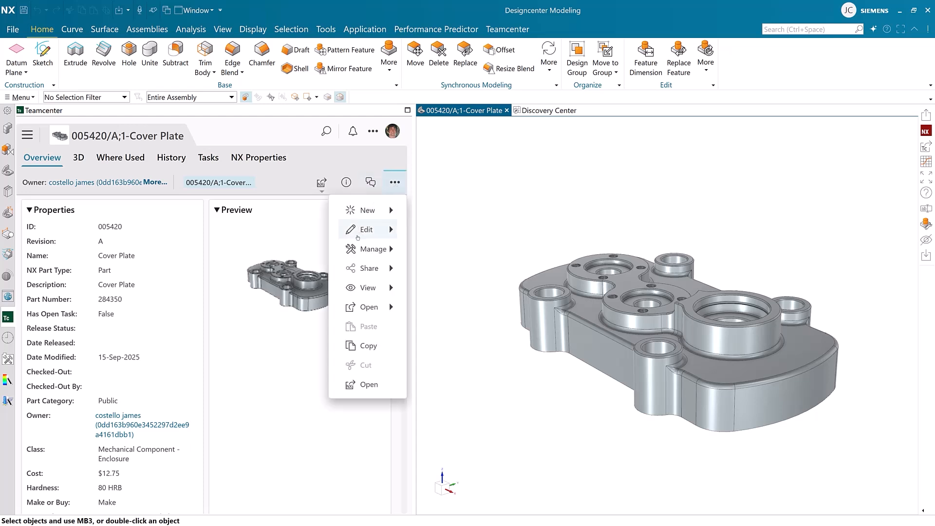
pyautogui.click(358, 238)
pyautogui.click(275, 260)
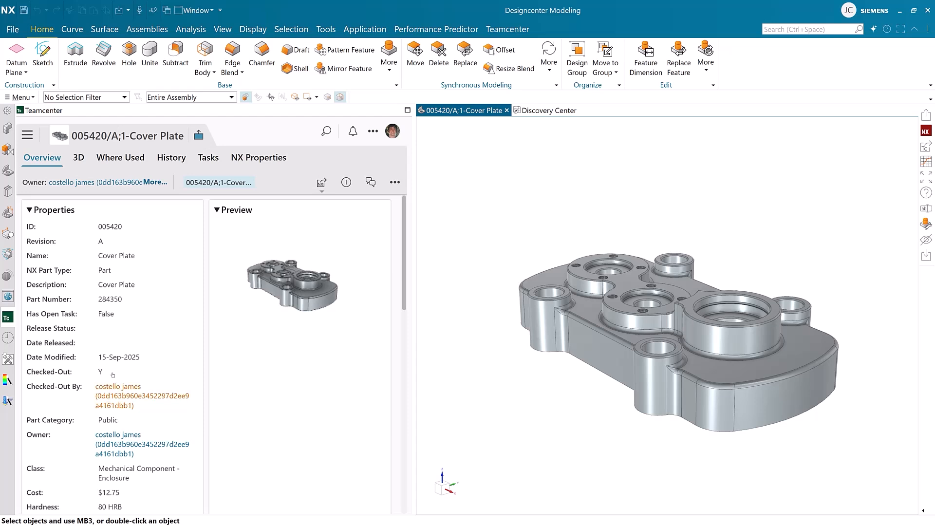
pyautogui.moveTo(201, 141)
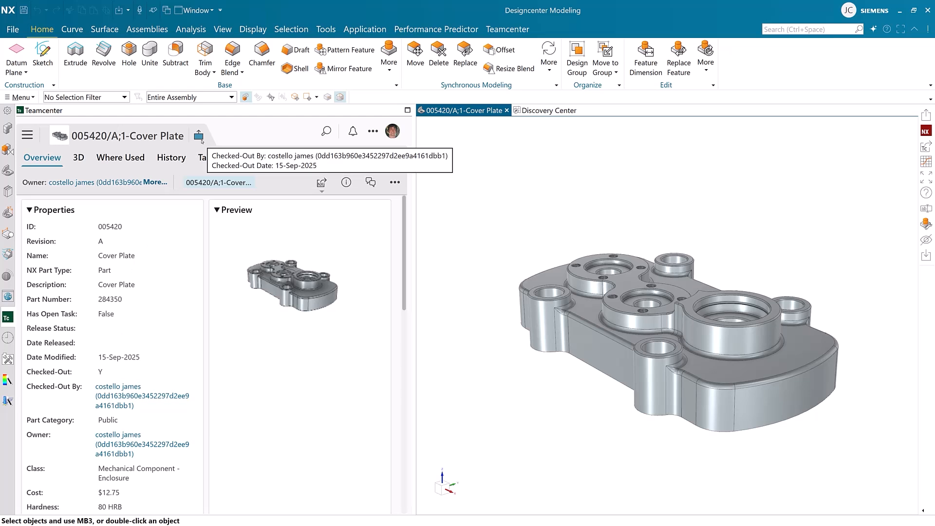
# - Check revision A of the Cover Plate back in to Teamcenter
pyautogui.click(507, 29)
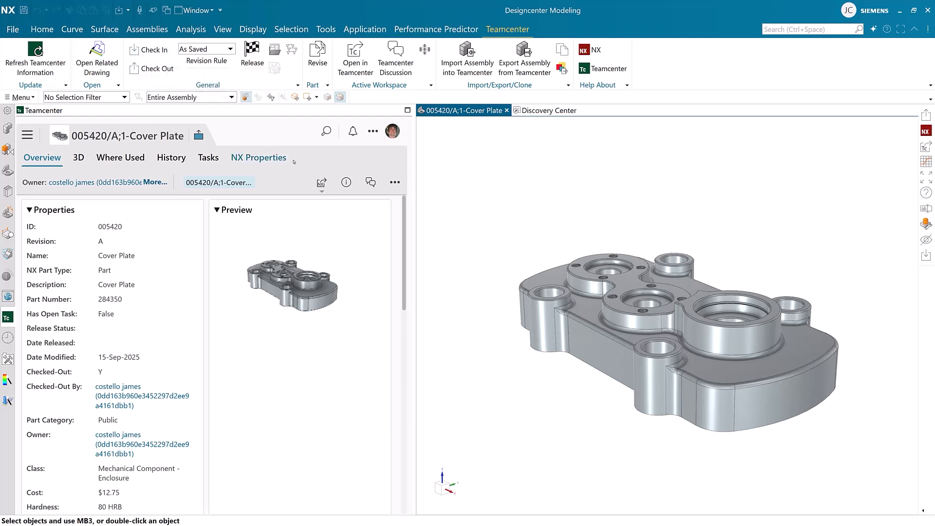
pyautogui.click(394, 182)
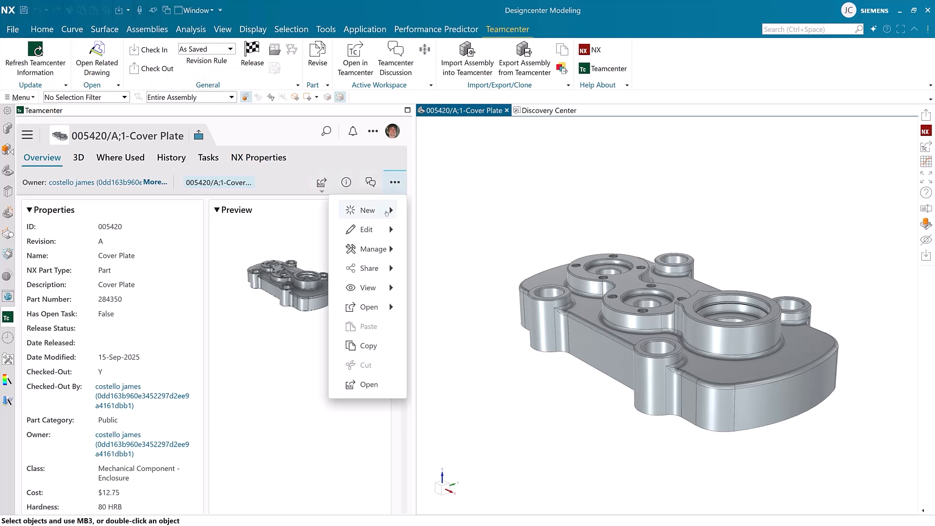
pyautogui.moveTo(366, 233)
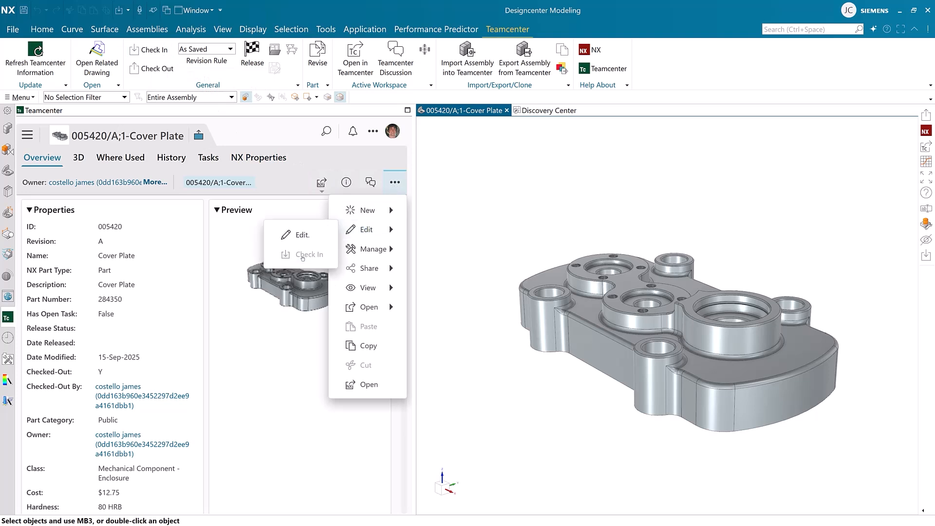
pyautogui.click(301, 259)
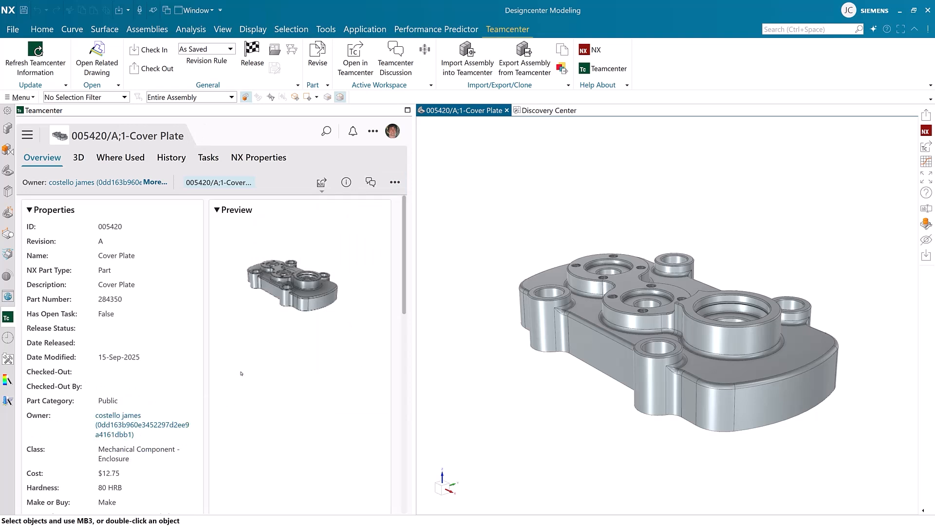
# - Review where the Cover Plate is used, and release revision A together with its children
pyautogui.click(120, 158)
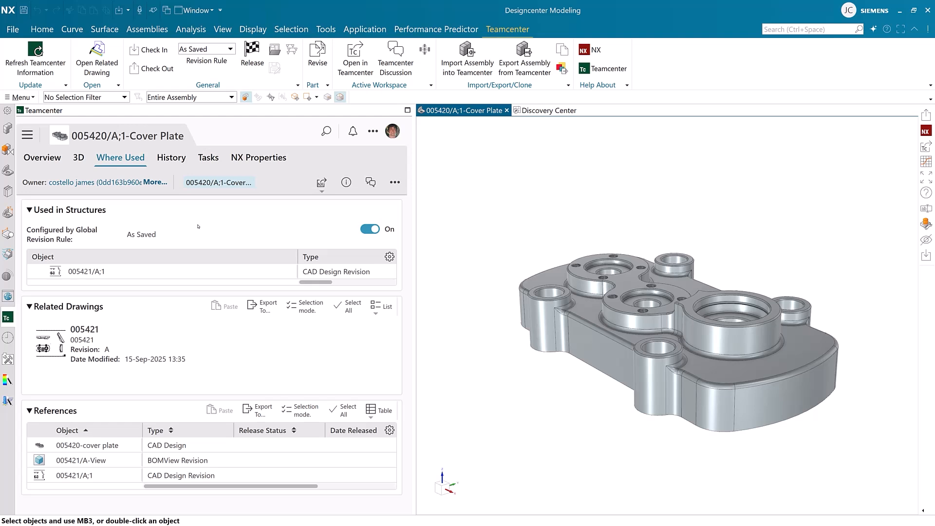
pyautogui.click(252, 60)
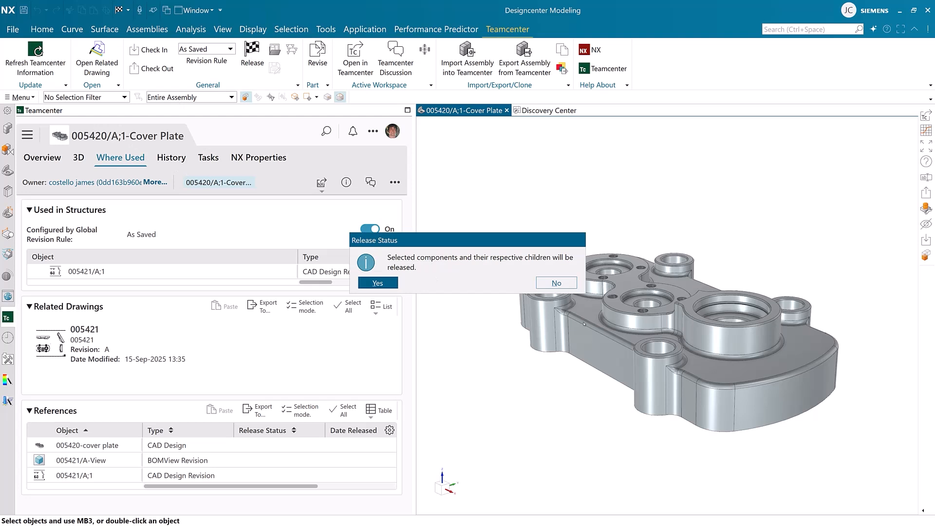
pyautogui.click(376, 283)
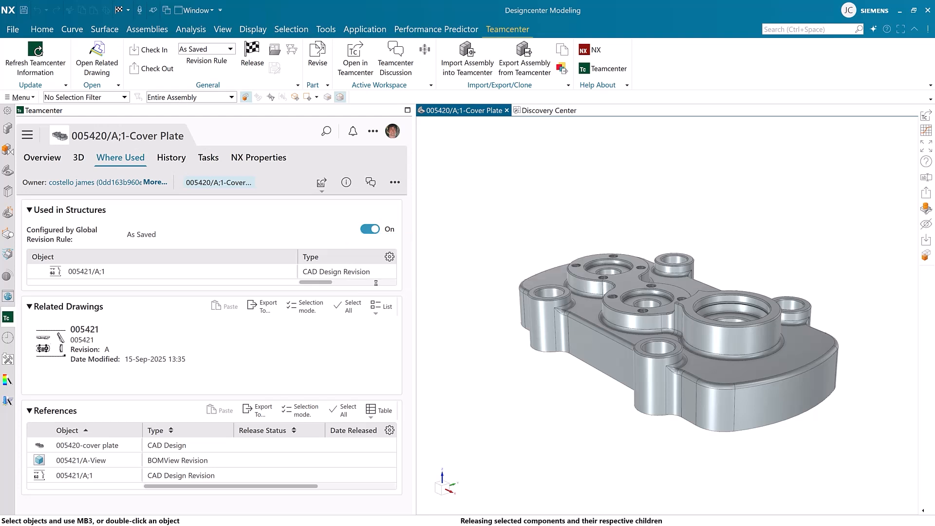
pyautogui.click(42, 158)
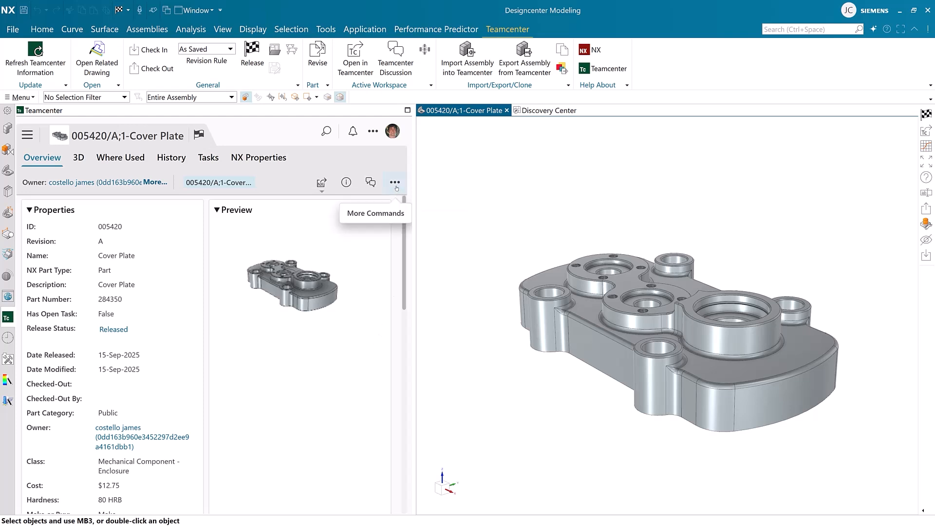
# - Revise the released Cover Plate, assigning B as the new revision
pyautogui.click(314, 59)
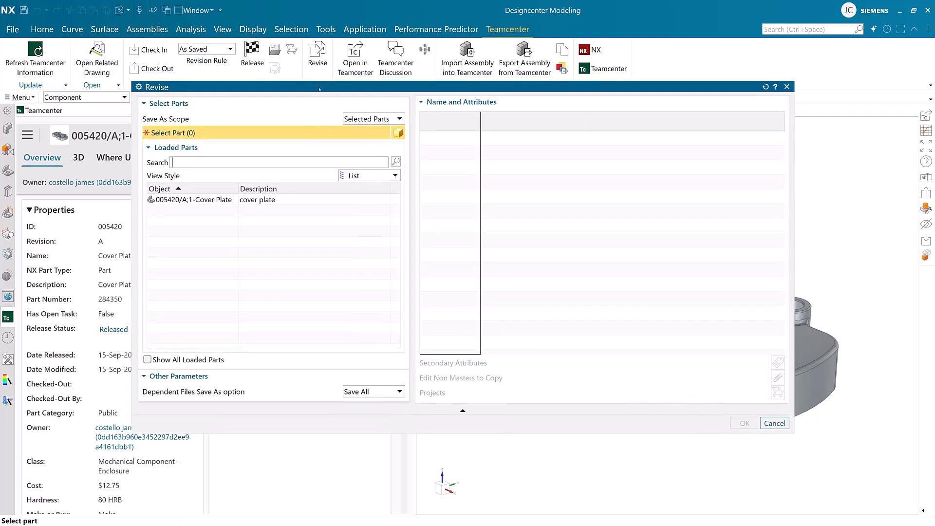
pyautogui.click(195, 199)
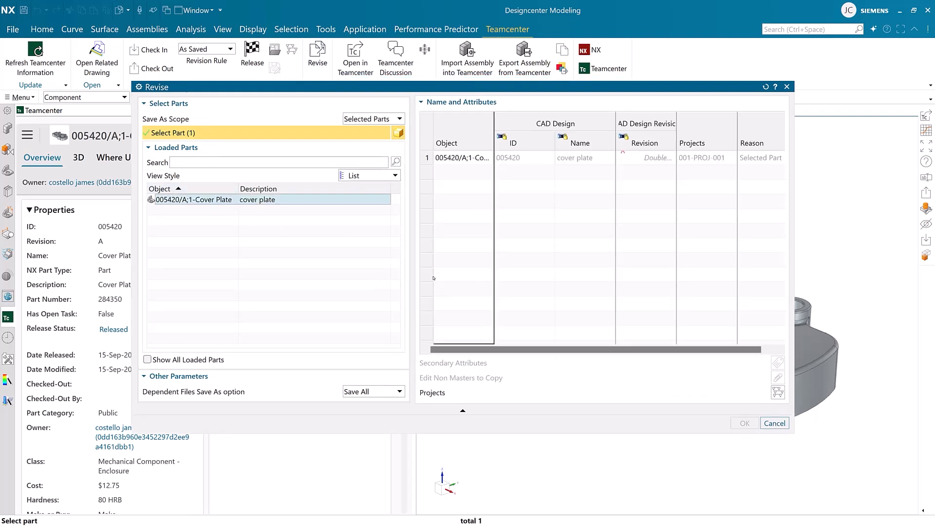
pyautogui.doubleClick(642, 157)
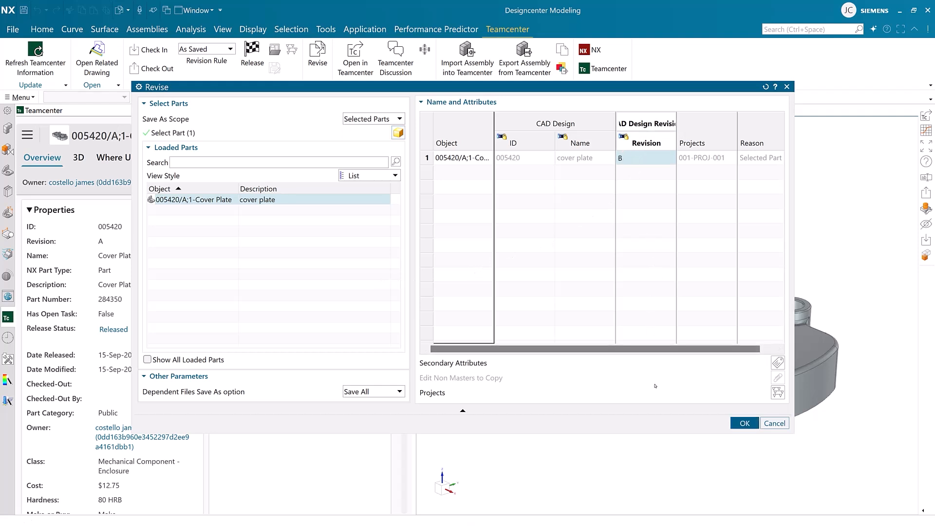
pyautogui.click(741, 423)
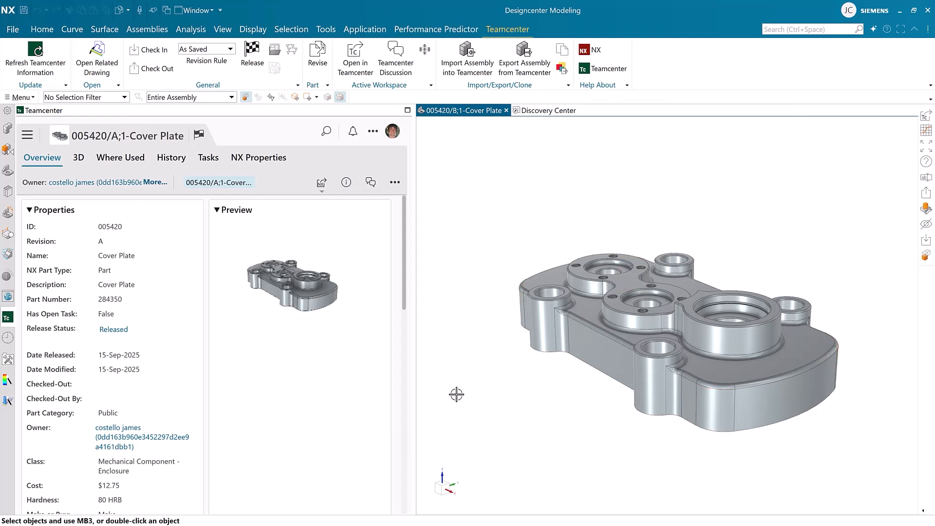
# - Inspect the Cover Plate's revision B entry in the Assembly Navigator and its properties in Teamcenter
pyautogui.click(7, 128)
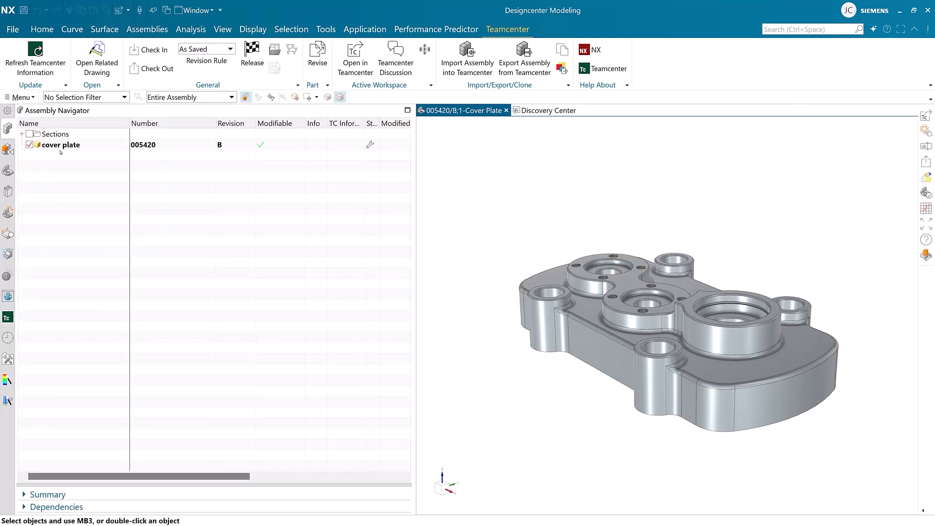
pyautogui.click(362, 63)
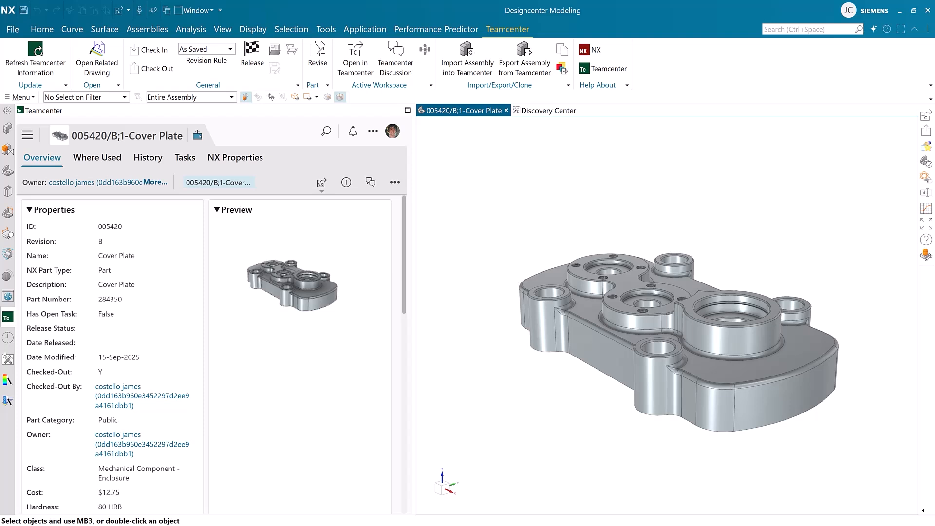
pyautogui.click(7, 129)
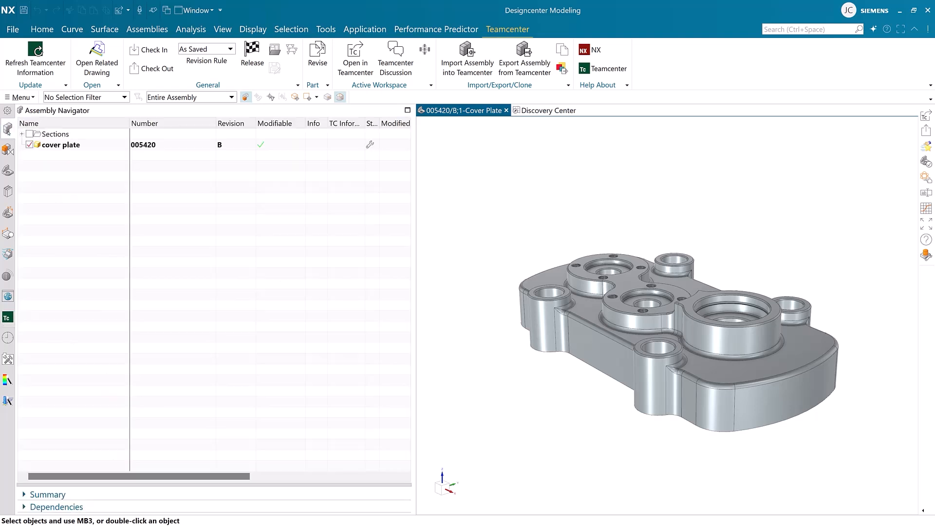
# - Move the ring-shaped top faces of the four outer bosses upward by 10 mm with Move Face
pyautogui.click(42, 29)
pyautogui.click(413, 58)
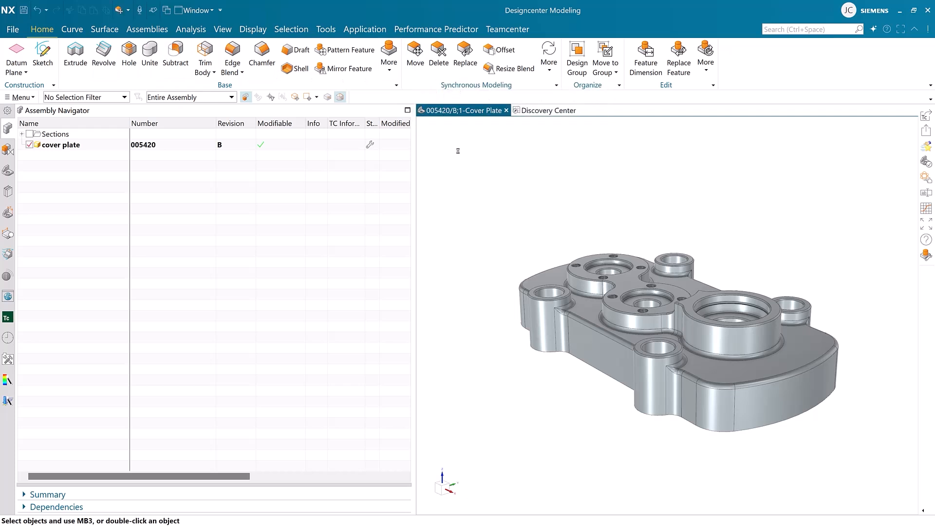
pyautogui.click(530, 292)
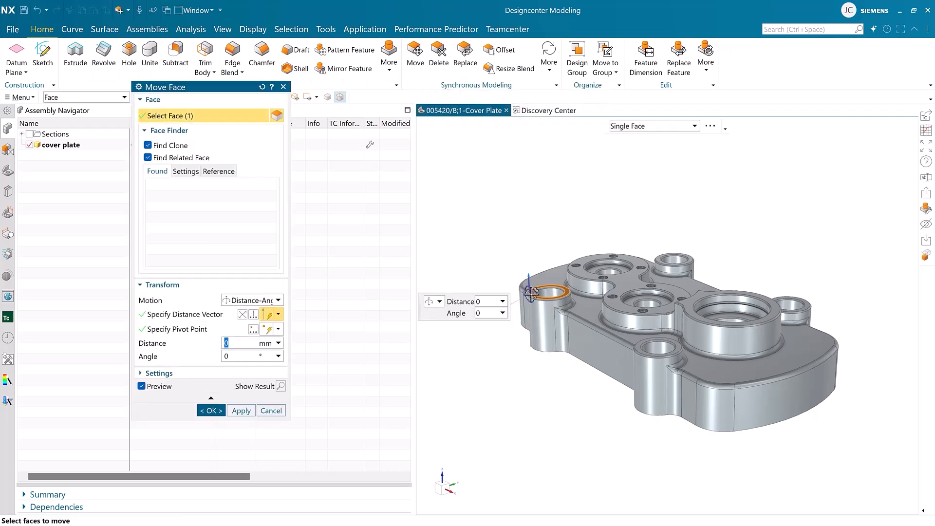
pyautogui.click(660, 256)
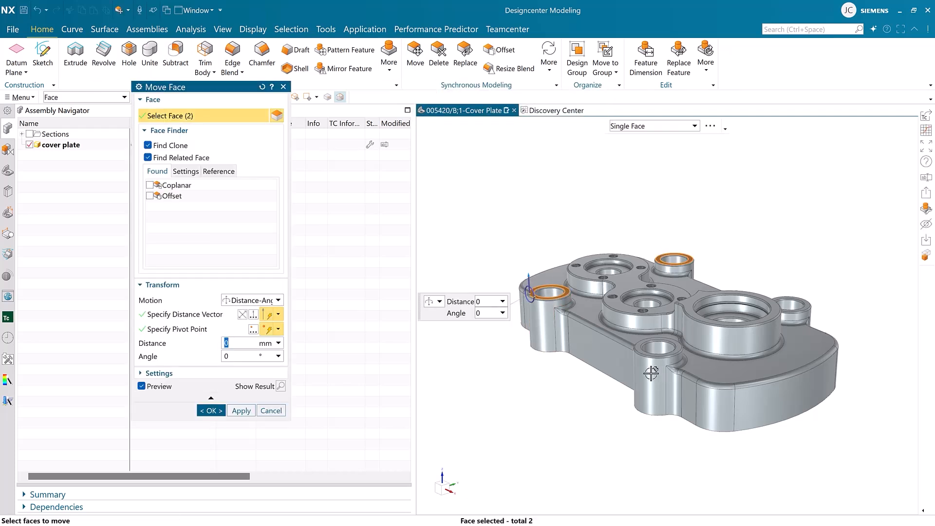
pyautogui.click(652, 342)
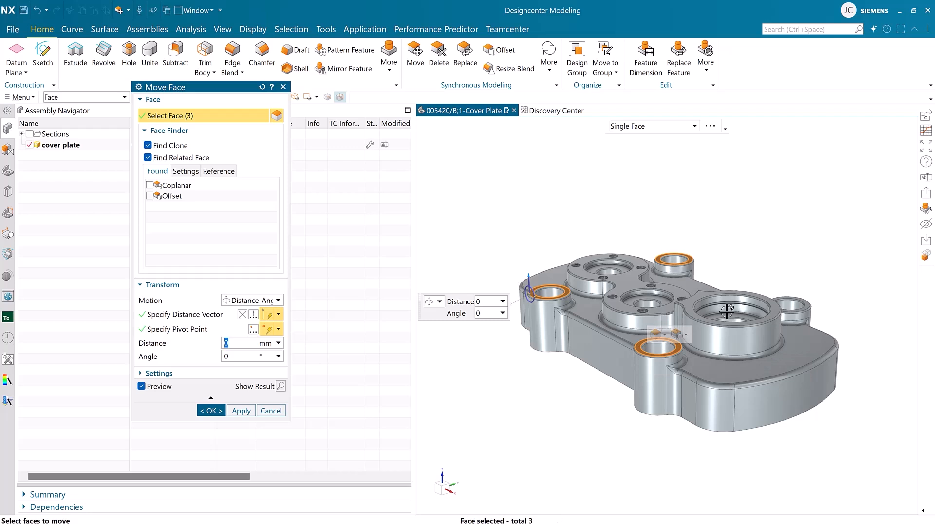
pyautogui.click(789, 305)
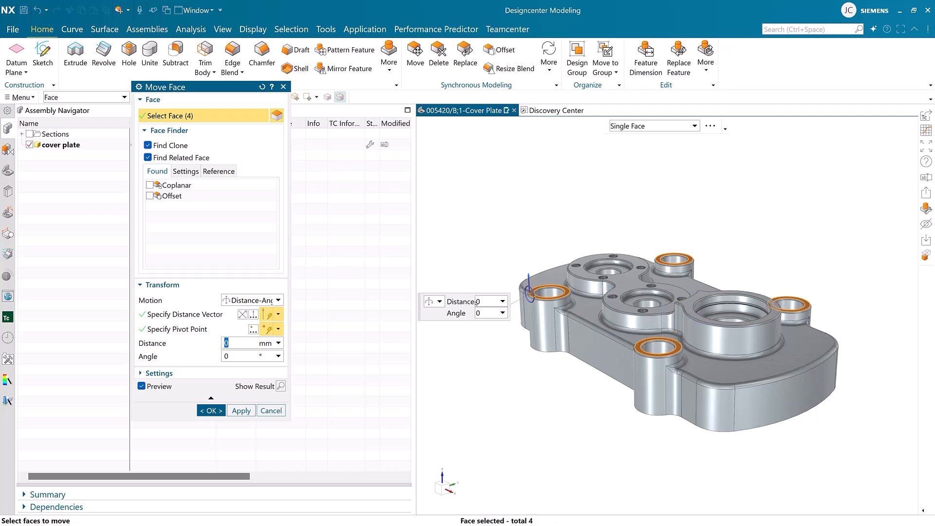
pyautogui.write('10')
pyautogui.press('Return')
pyautogui.click(239, 410)
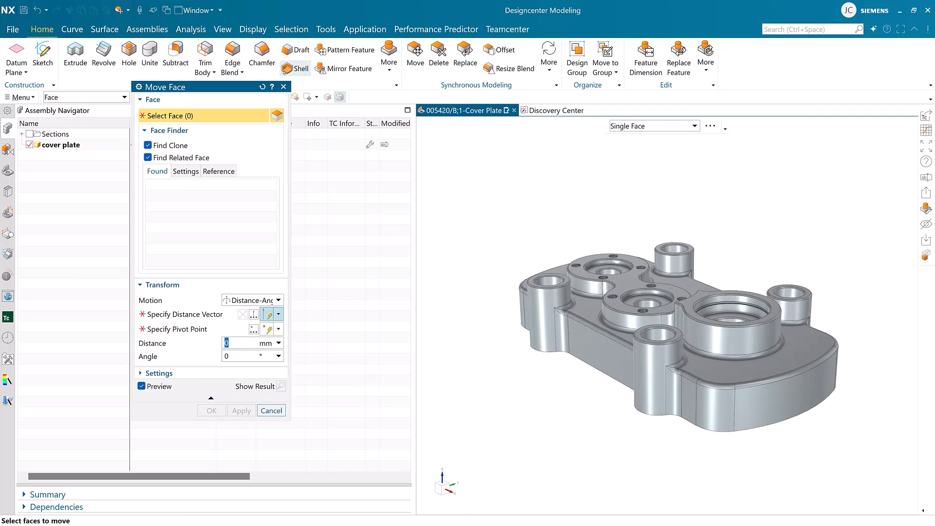
pyautogui.press('Escape')
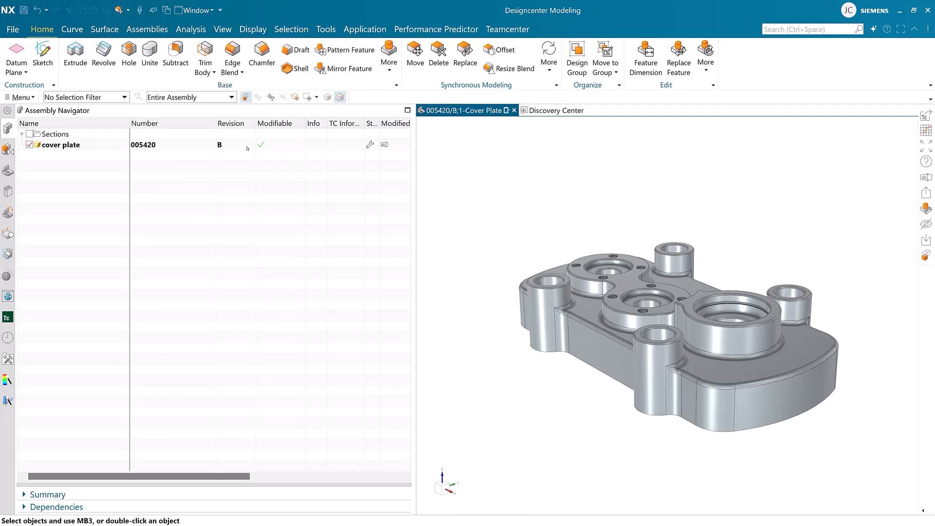
# - Check in revision B of the Cover Plate from its Teamcenter overview
pyautogui.click(7, 318)
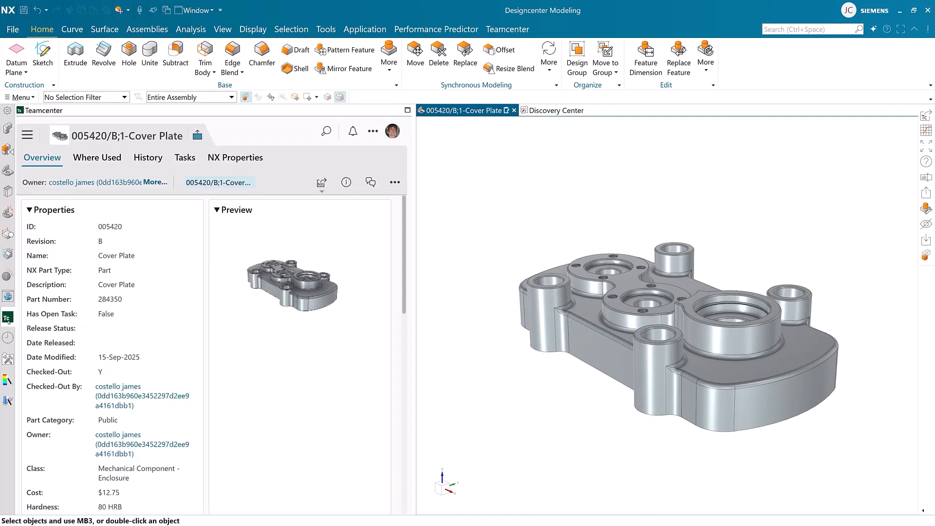
pyautogui.click(395, 182)
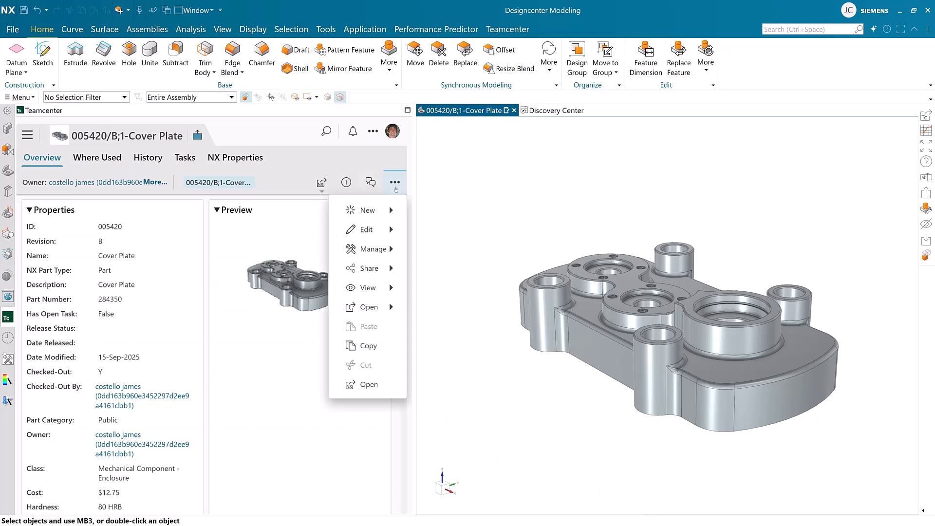
pyautogui.moveTo(381, 241)
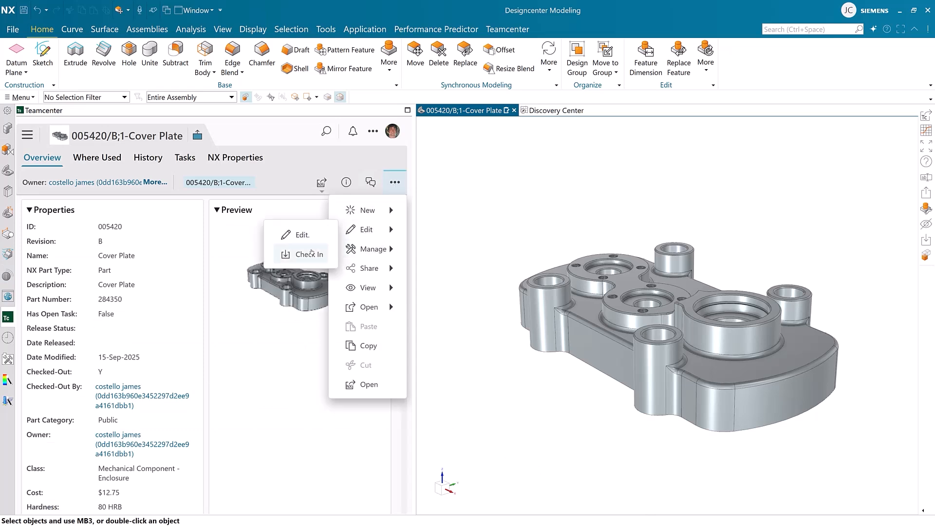
pyautogui.click(306, 254)
pyautogui.click(502, 390)
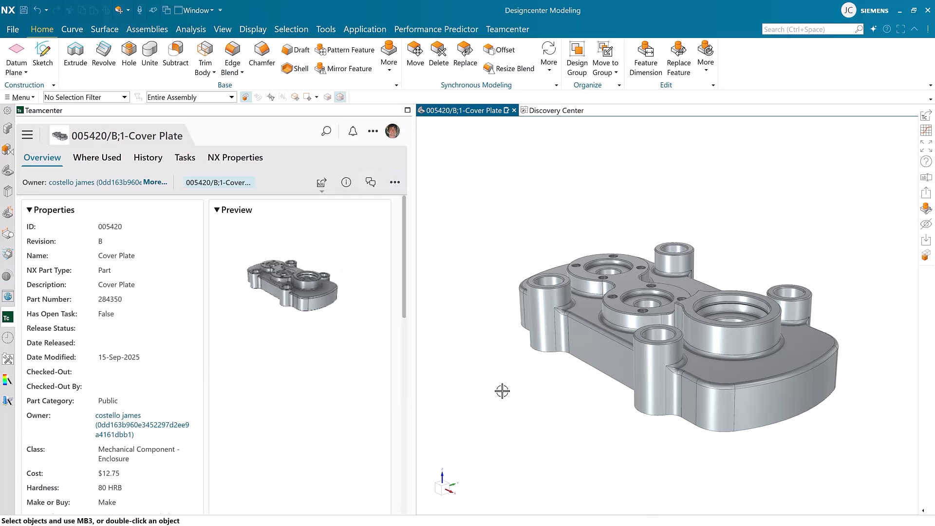